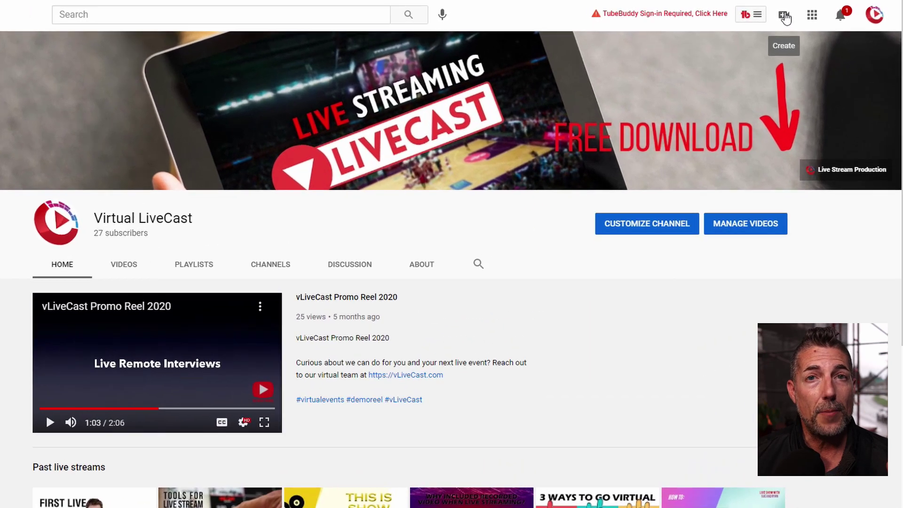
Open the TEST For Training stream and list its three saved stream key choices
left_click(805, 20)
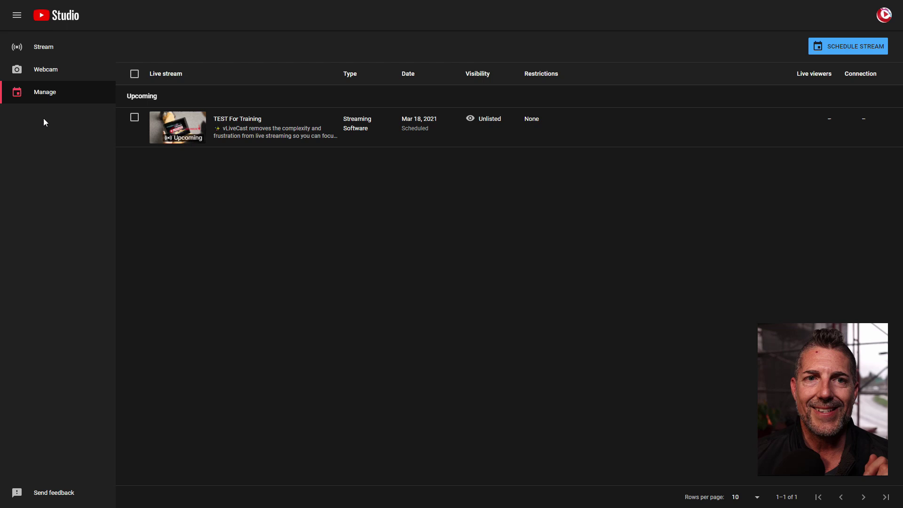
left_click(252, 122)
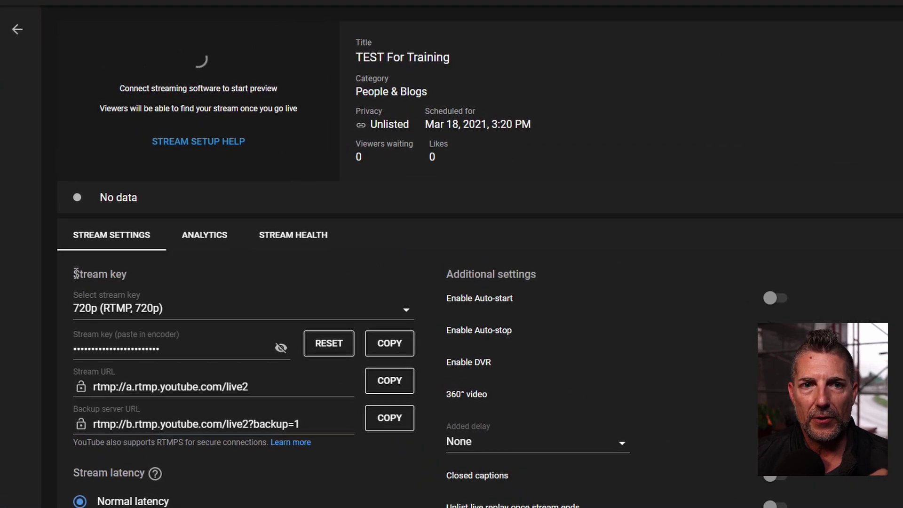
left_click_drag(52, 219, 79, 220)
left_click_drag(111, 285, 134, 285)
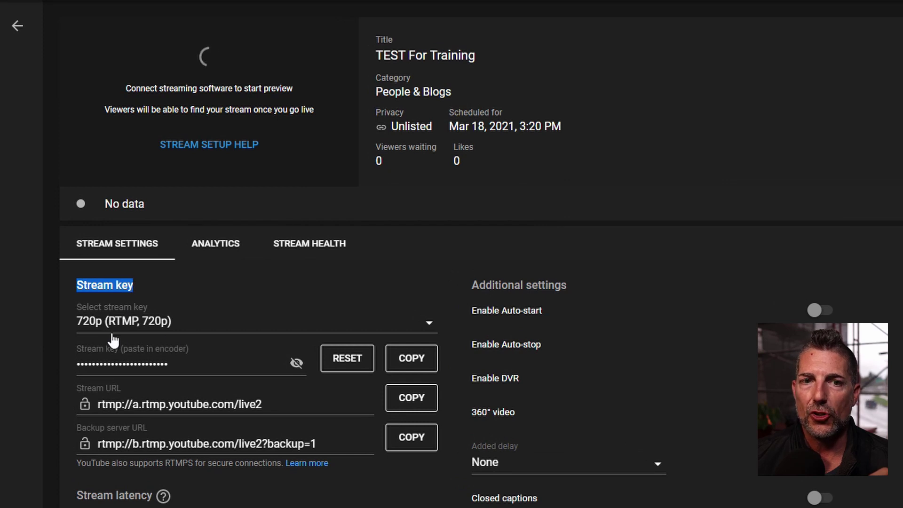
left_click(430, 324)
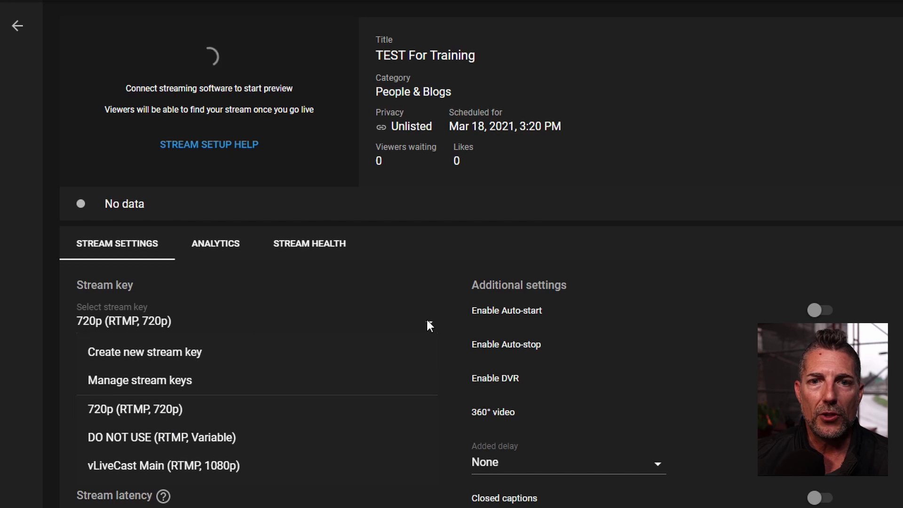
Start a new stream key named '1080 TEST'
left_click(218, 360)
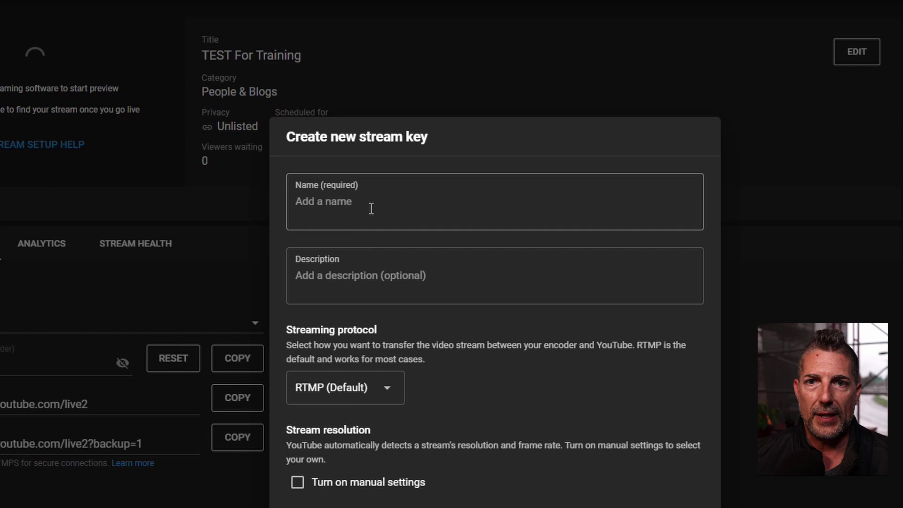
left_click(371, 208)
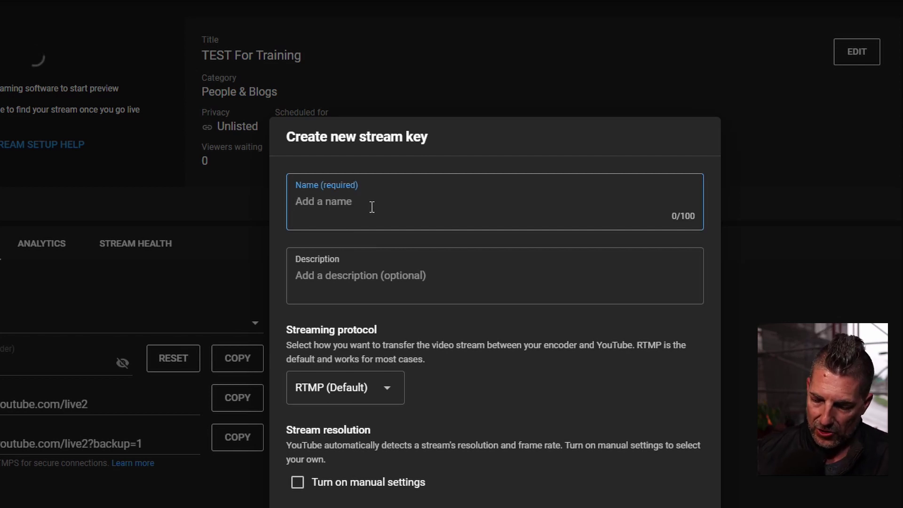
type("1080 TEST")
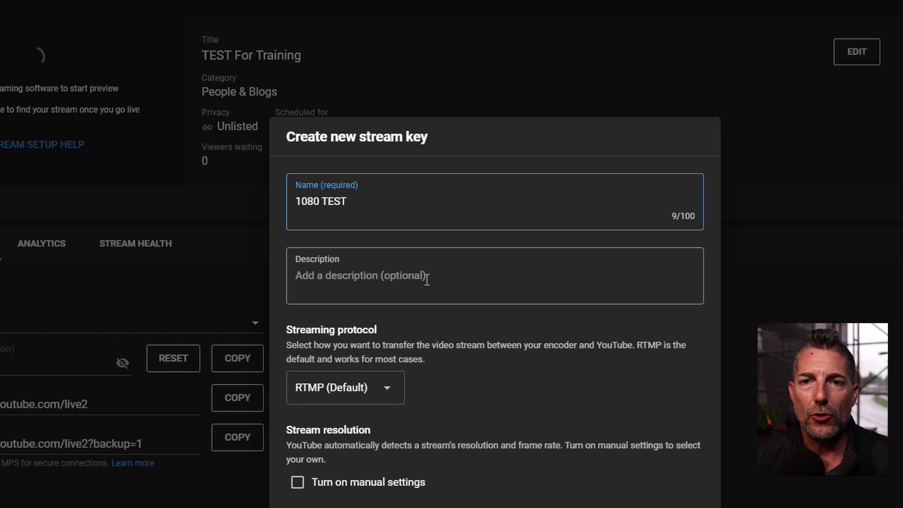
left_click(428, 276)
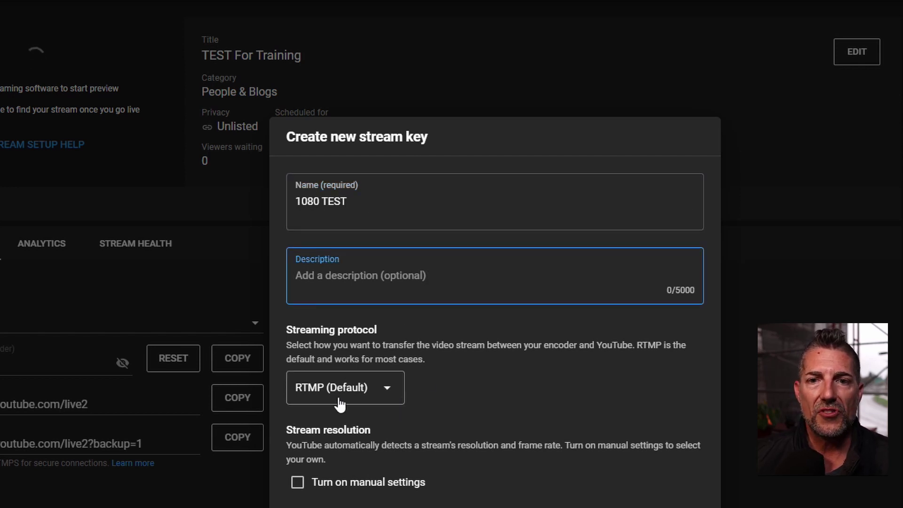
Turn on manual settings and fix the new key's resolution at 1080p
left_click(306, 484)
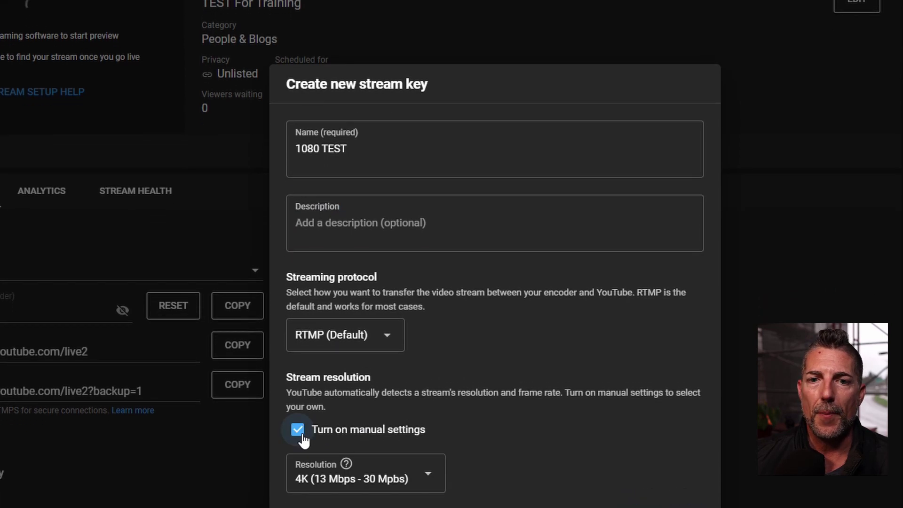
left_click(427, 340)
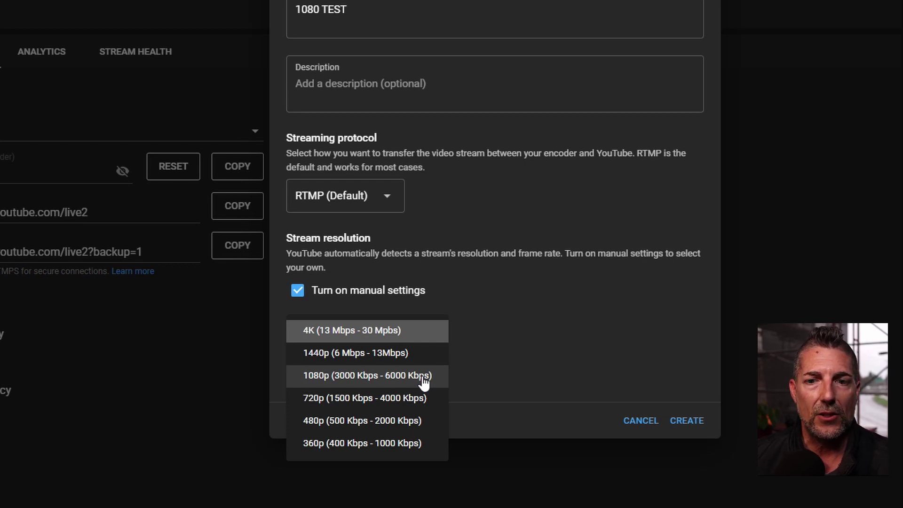
left_click(423, 379)
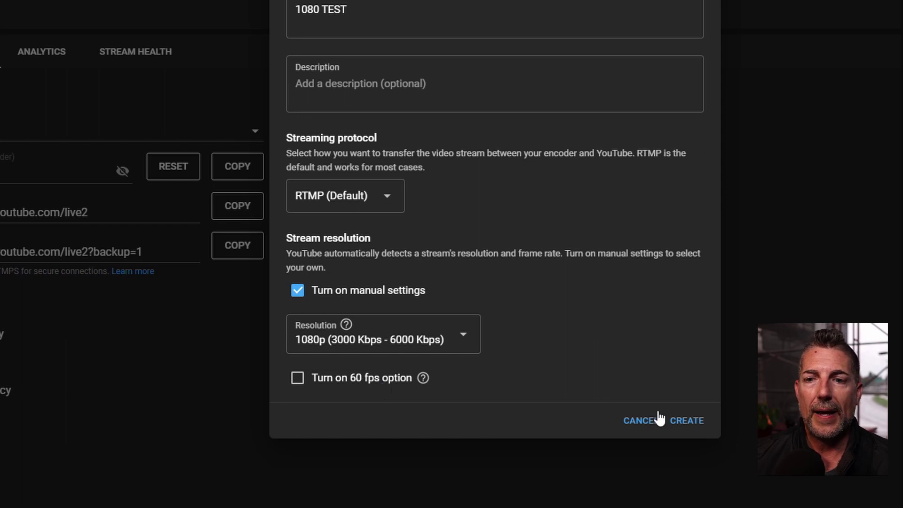
Create the 1080 TEST key and keep it as TEST For Training's stream key
left_click(690, 425)
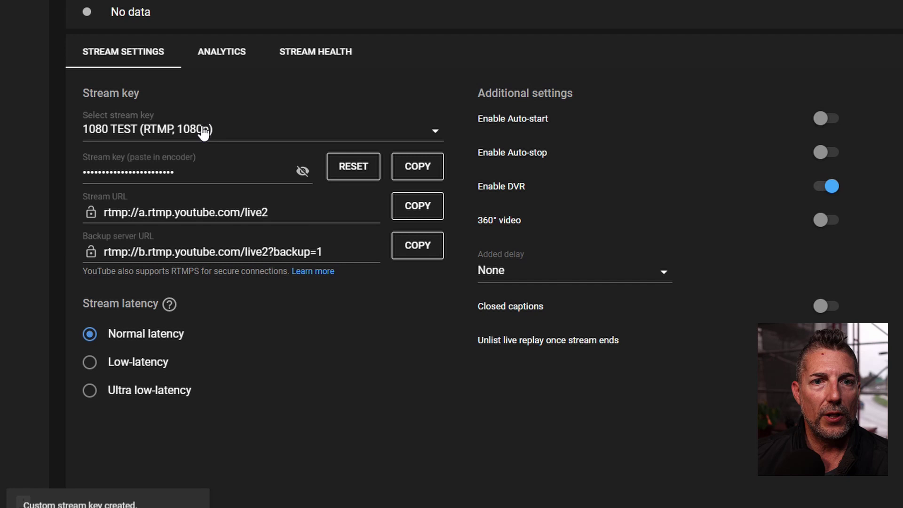
left_click(256, 136)
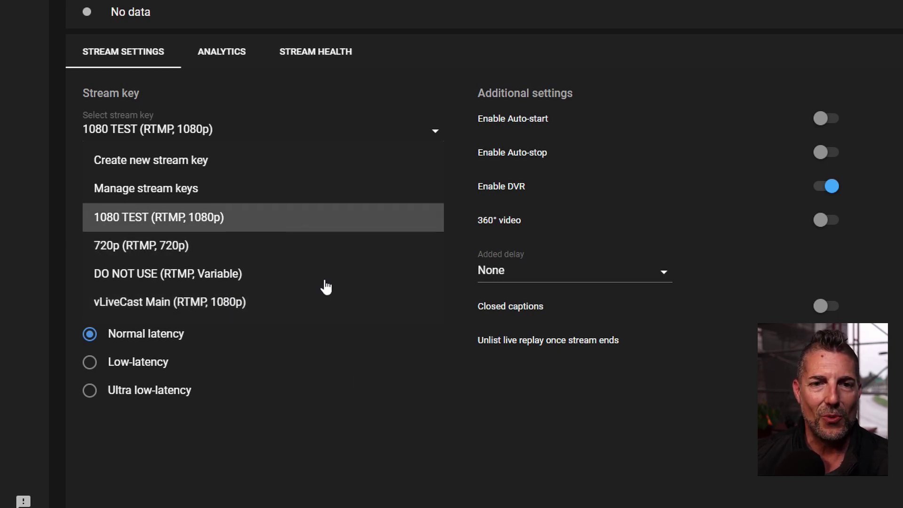
left_click(354, 376)
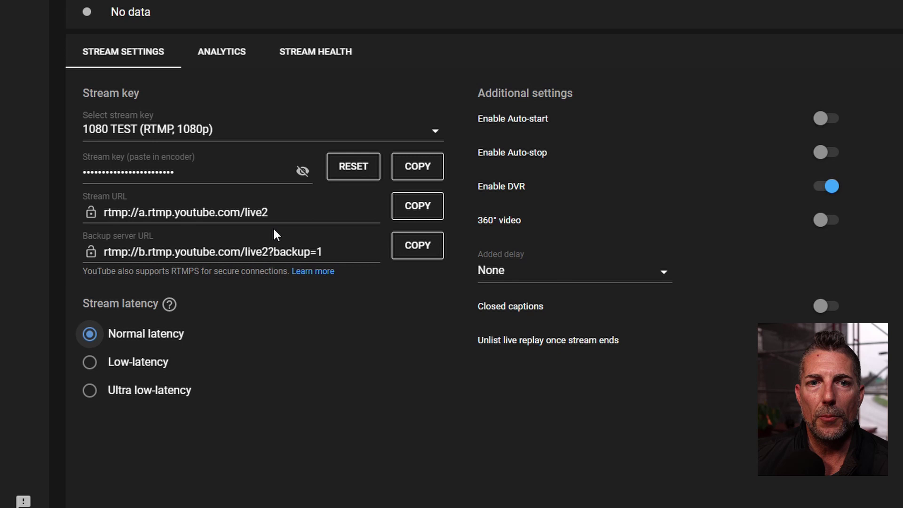
Switch the stream to the 720p key, then back to 1080 TEST
left_click(265, 133)
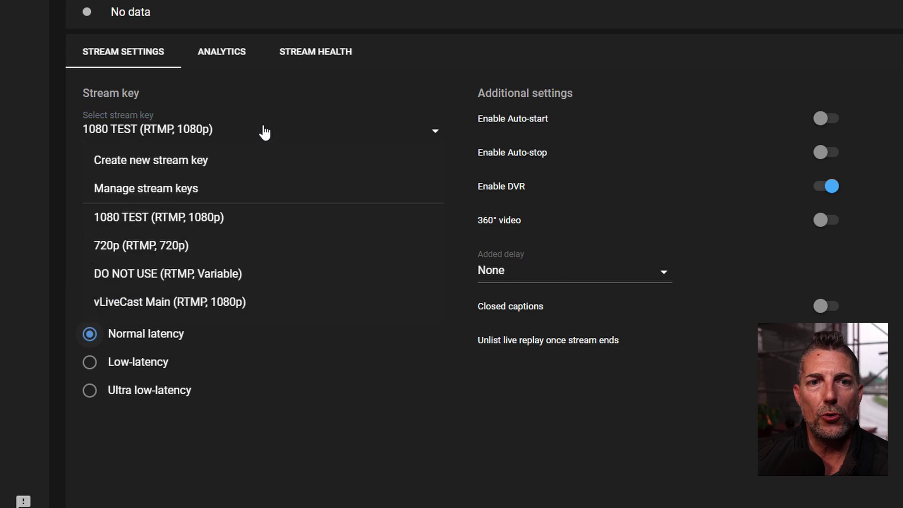
left_click(221, 246)
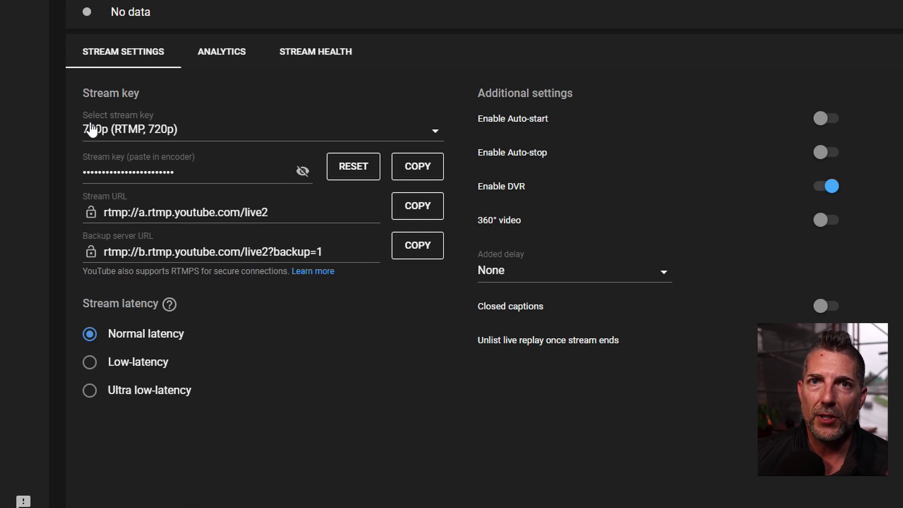
left_click(138, 136)
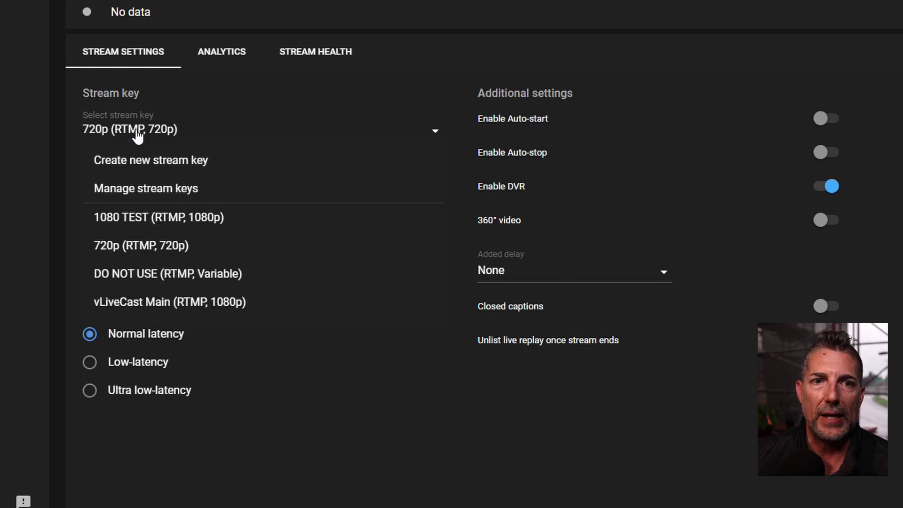
left_click(143, 220)
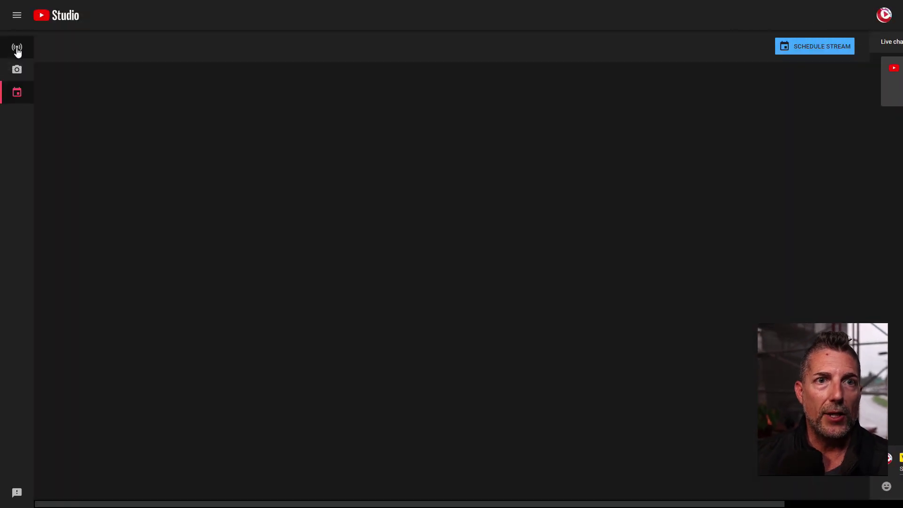
Schedule a fresh unlisted stream titled 'TEST' for Mar 18, 2021, 3:45 PM
left_click(852, 47)
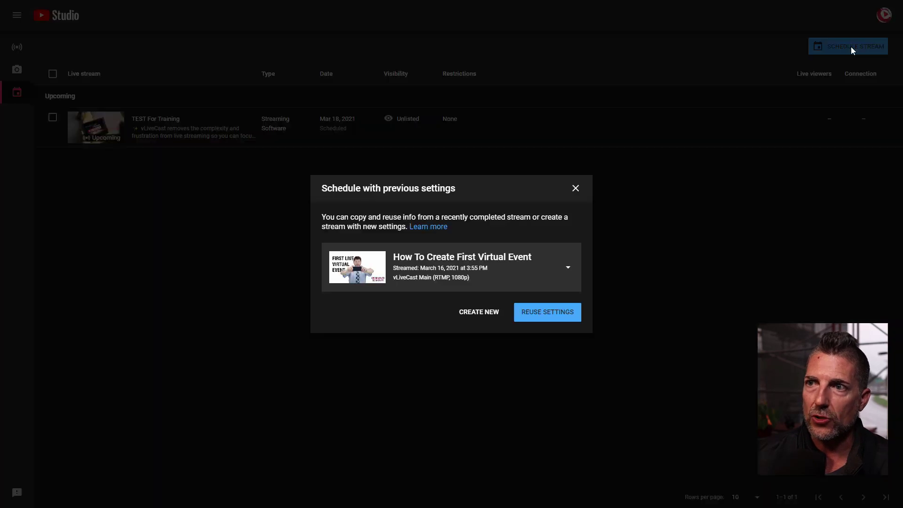
left_click(486, 313)
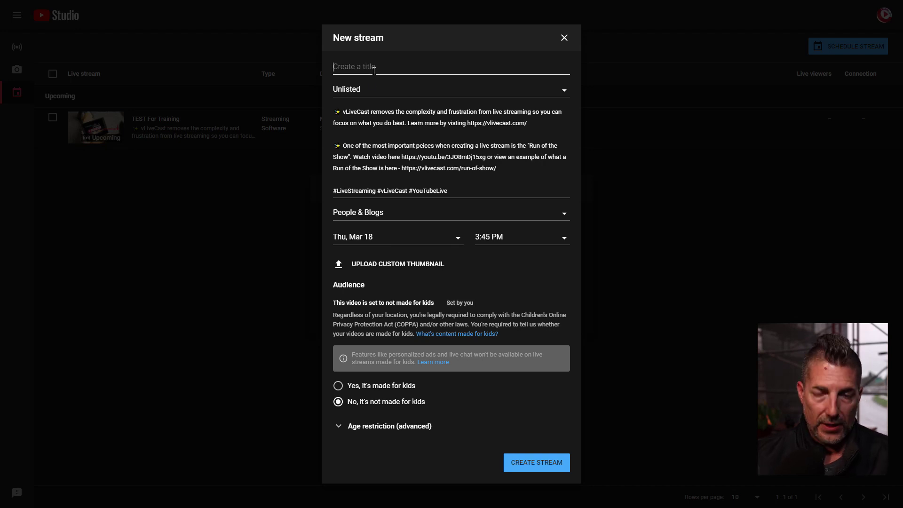
type("TEST")
left_click(532, 460)
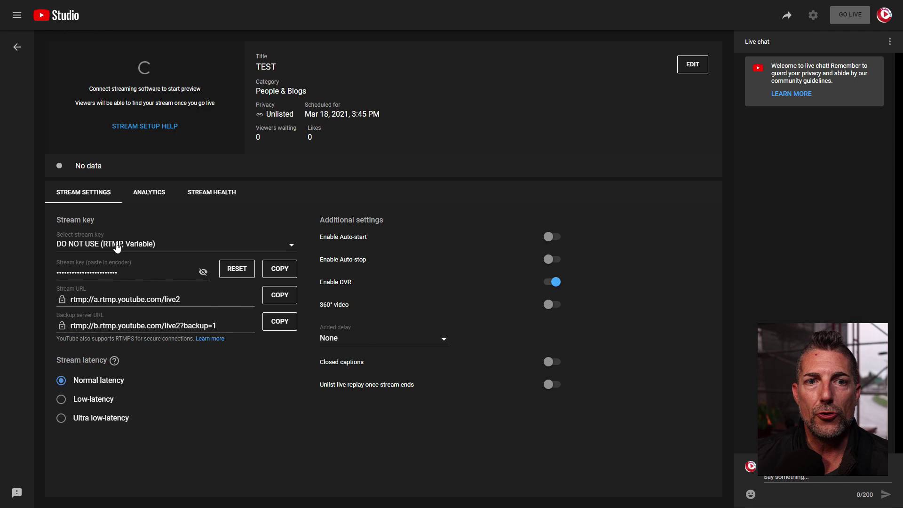
Assign the 1080 TEST (RTMP, 1080p) key to the new TEST stream
left_click(146, 249)
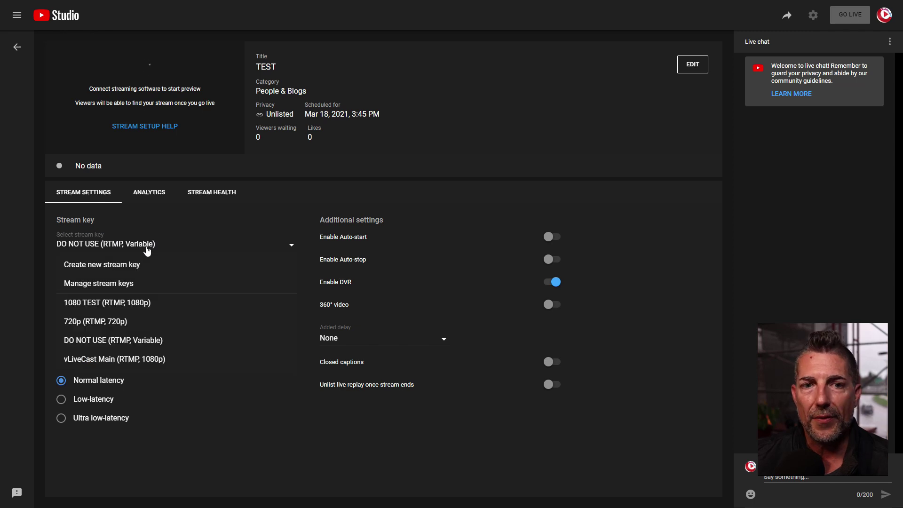
left_click(153, 304)
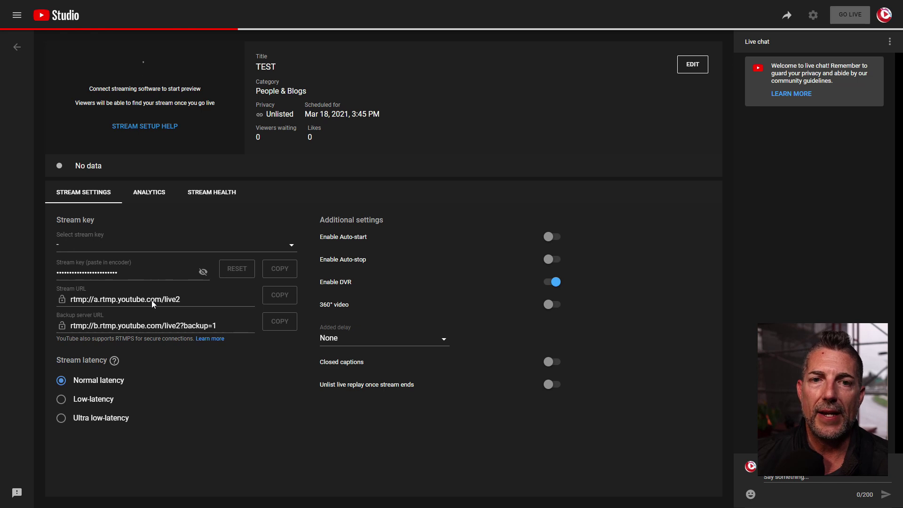